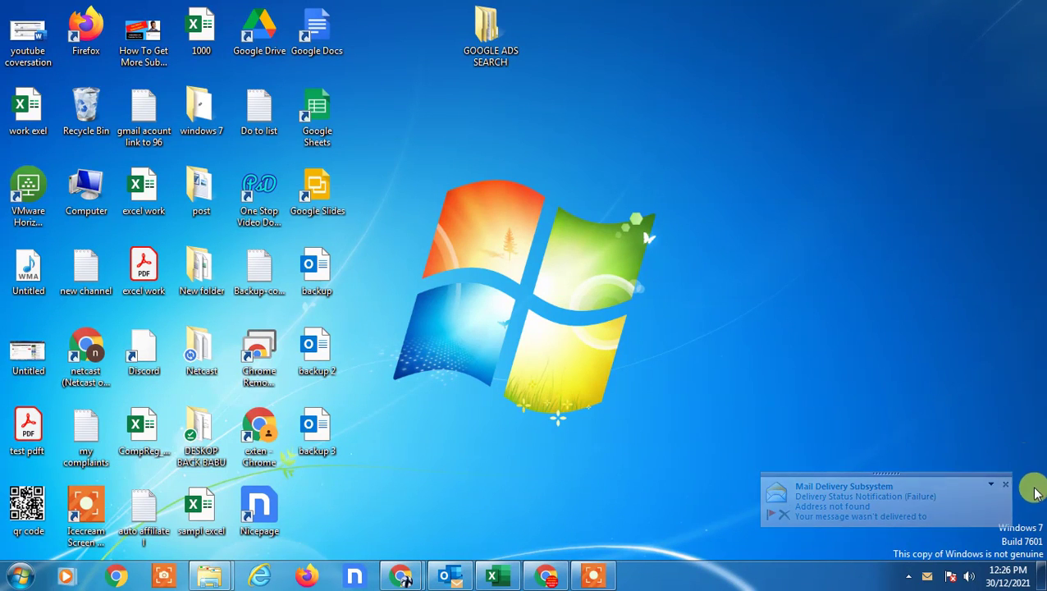
# - Dismiss the mail delivery alert and refresh the desktop twice
pyautogui.click(1007, 484)
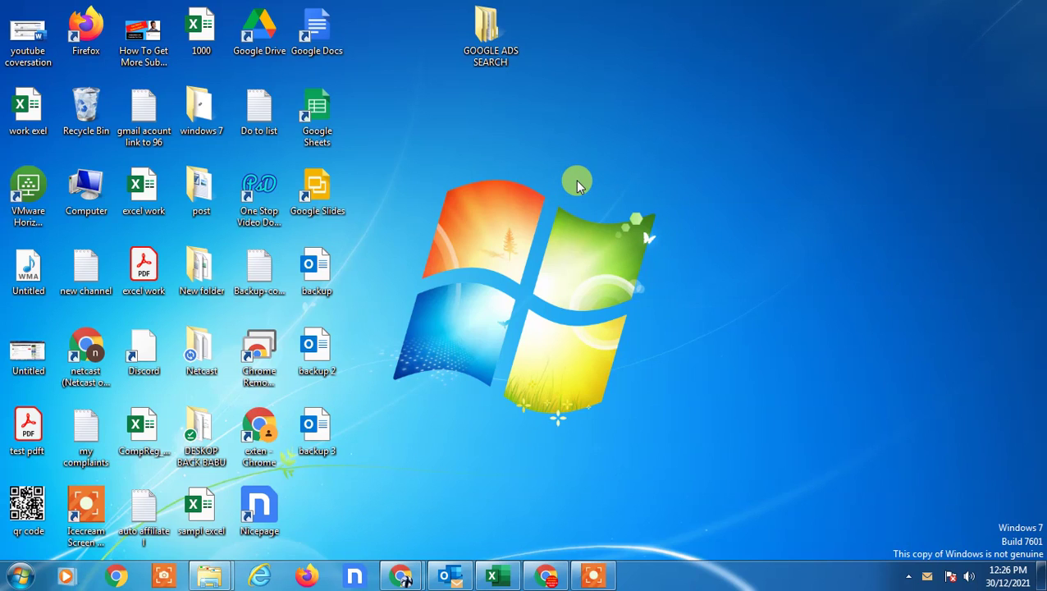
pyautogui.rightClick(489, 71)
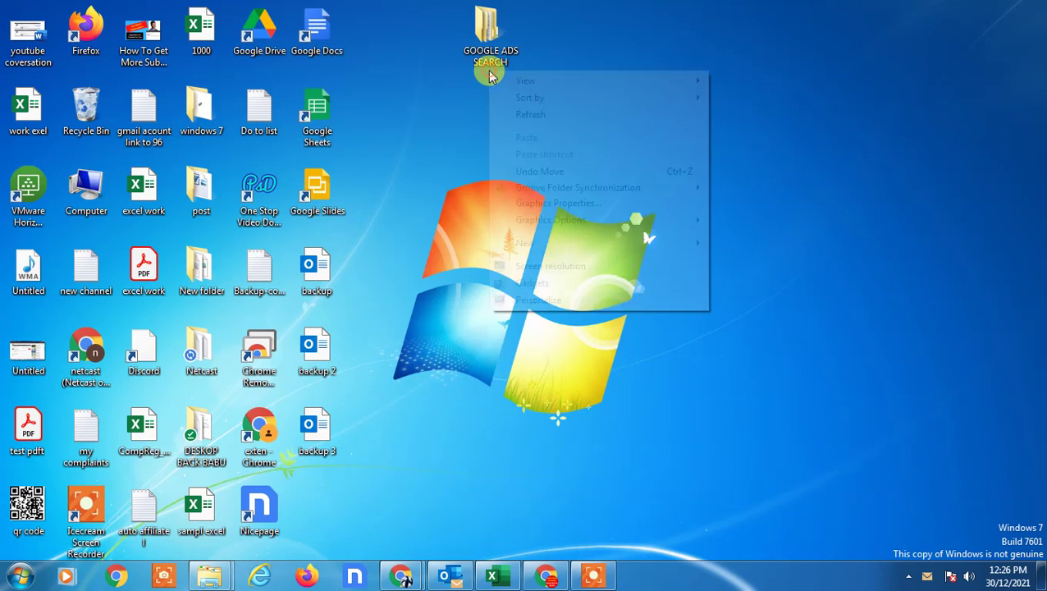
pyautogui.click(556, 115)
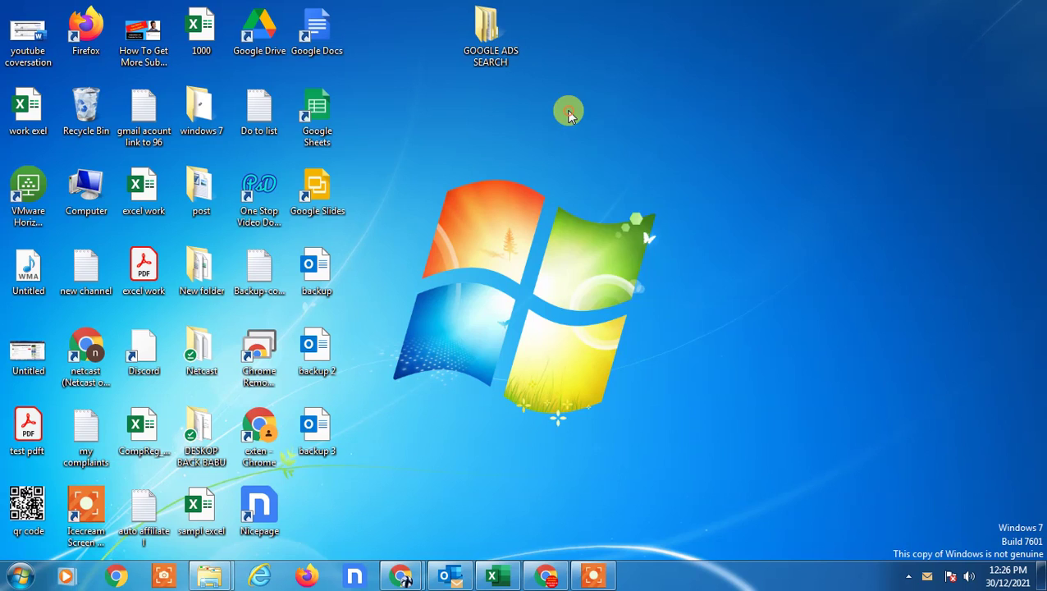
pyautogui.rightClick(569, 114)
pyautogui.click(585, 150)
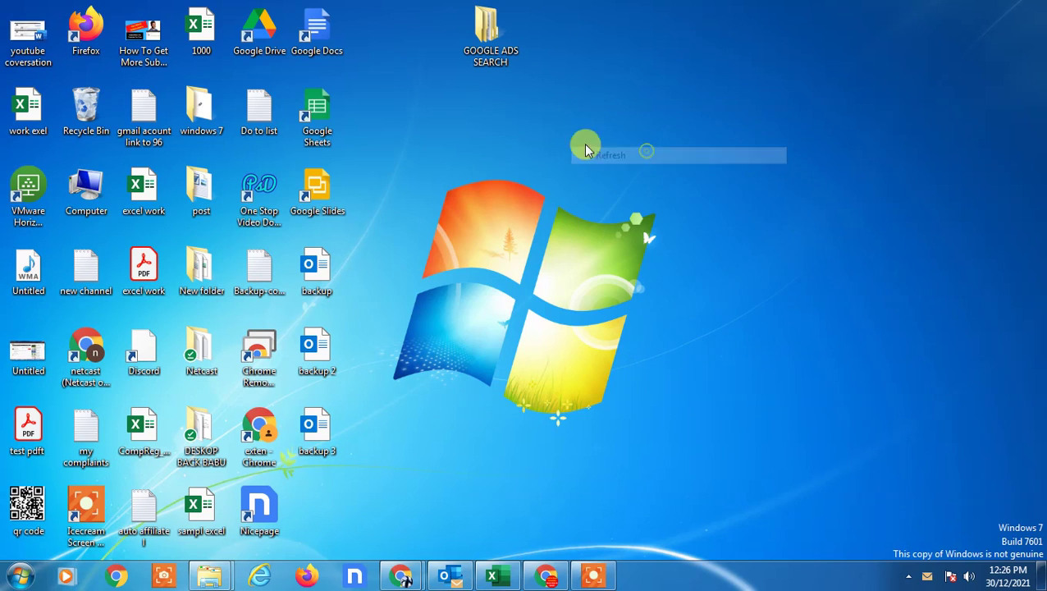
# - Permanently empty the Recycle Bin's 5 items
pyautogui.rightClick(86, 121)
pyautogui.click(120, 144)
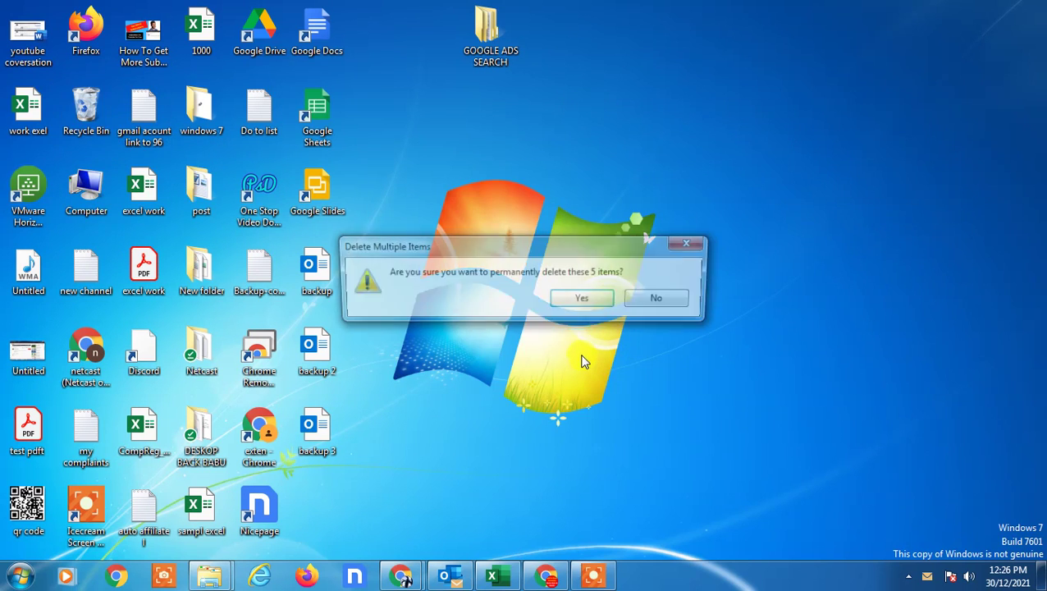
pyautogui.click(580, 298)
pyautogui.click(696, 345)
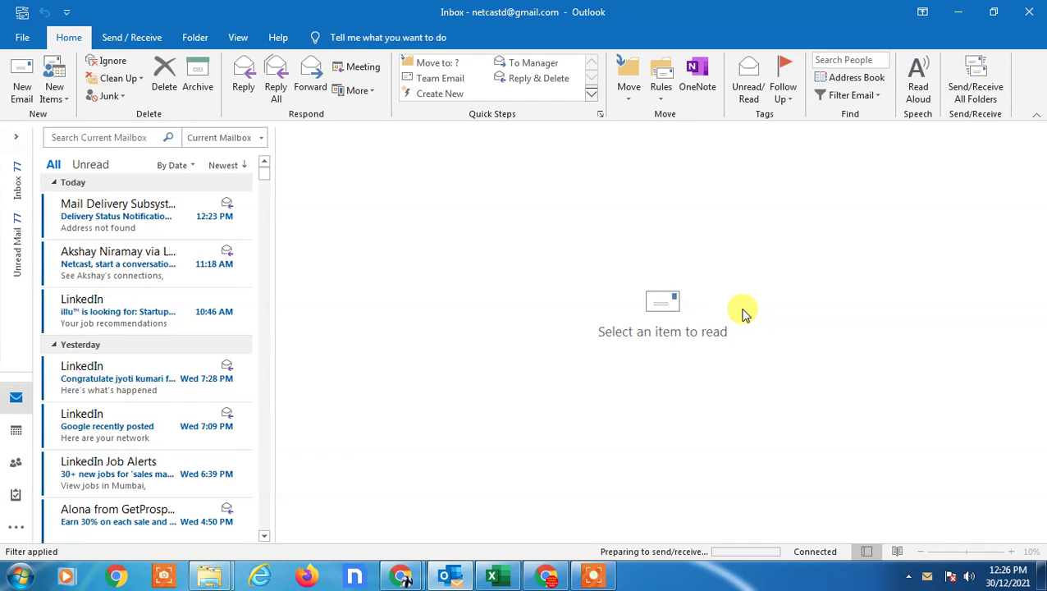
# - Open the Calendar and return to the December 2021 month view
pyautogui.click(16, 430)
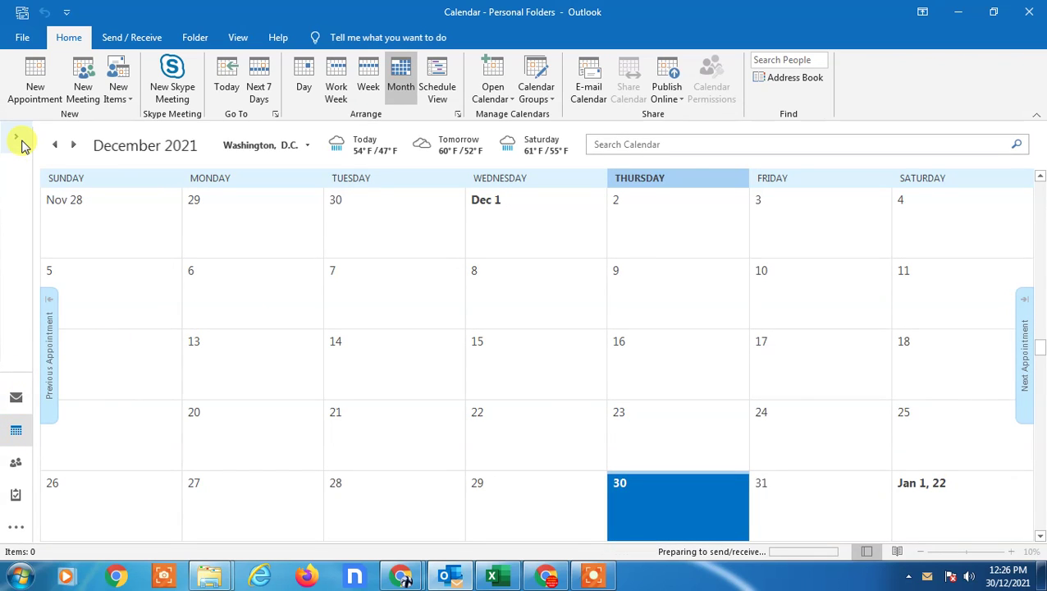
pyautogui.click(18, 139)
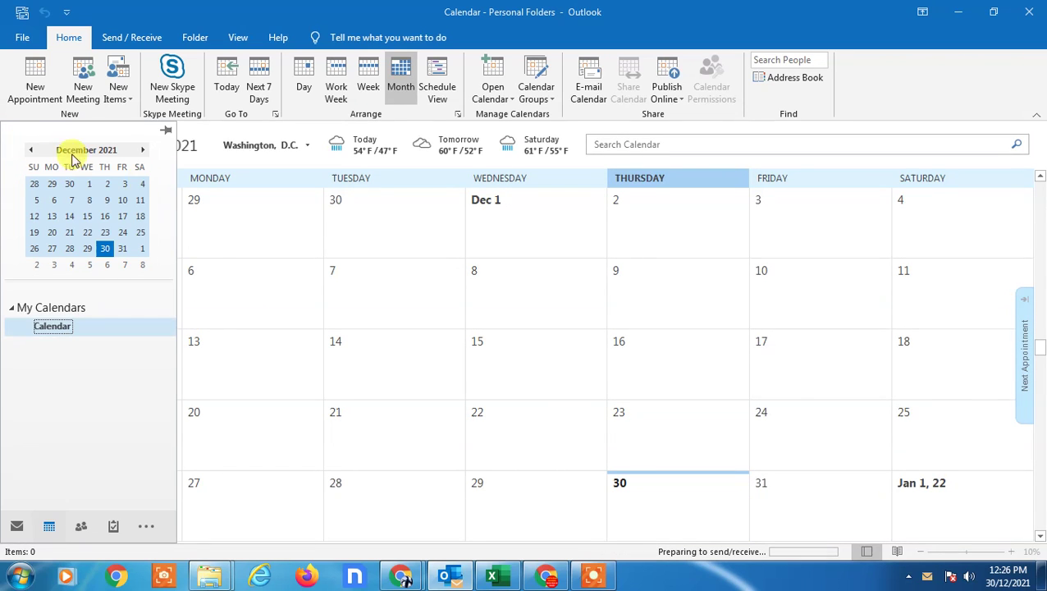
pyautogui.click(46, 329)
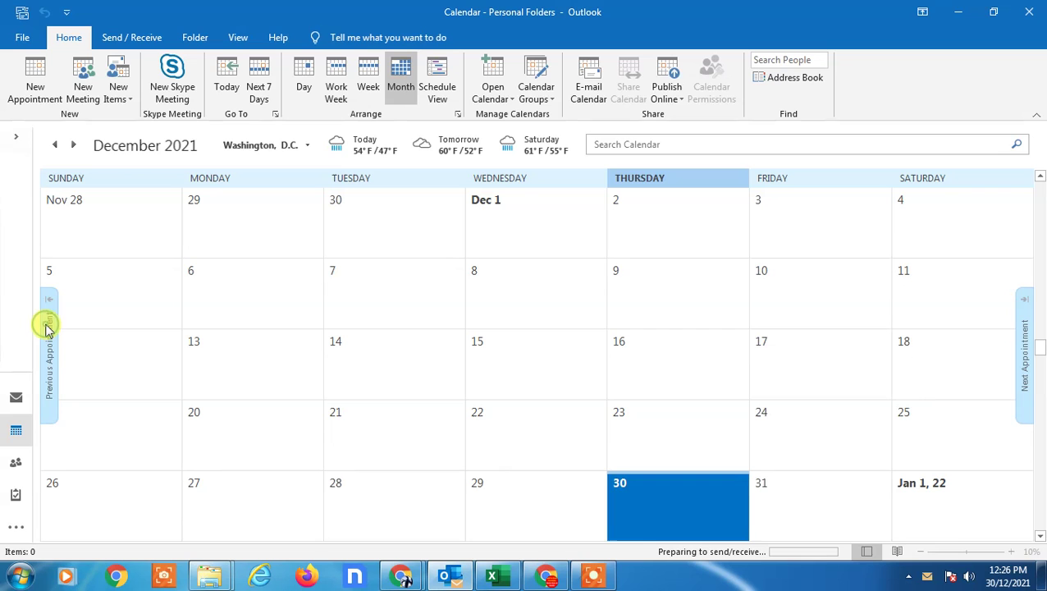
# - Create a new appointment with subject 'i am away from office' and location 'usa'
pyautogui.click(33, 85)
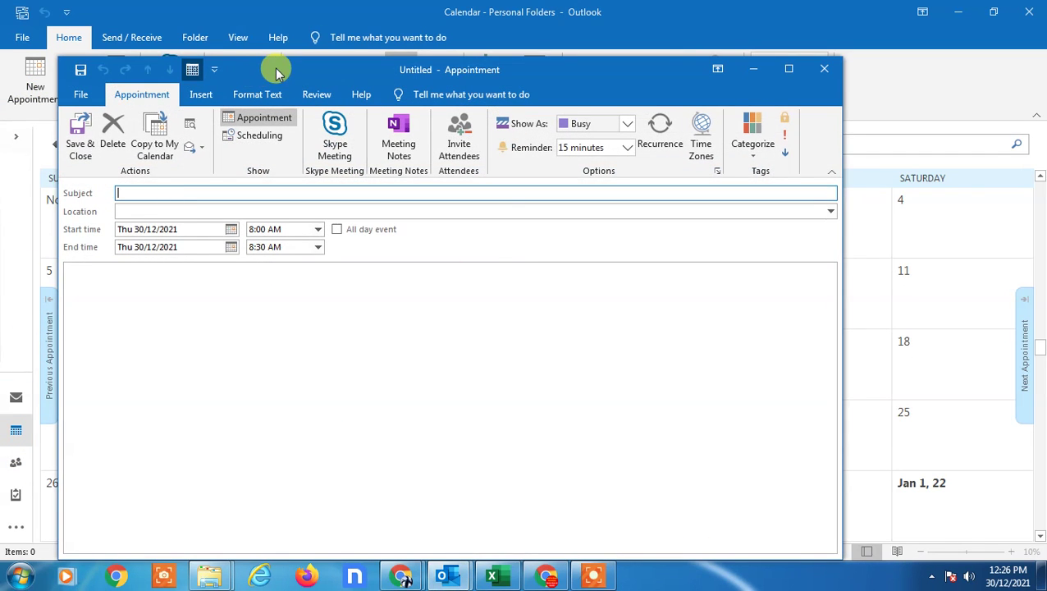
pyautogui.moveTo(276, 72); pyautogui.dragTo(311, 68)
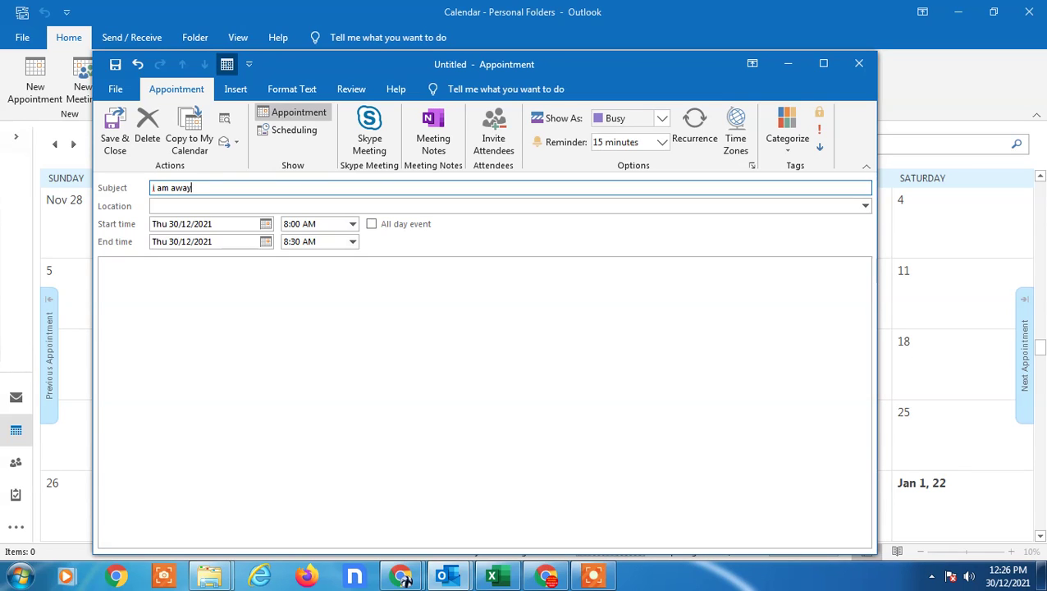
pyautogui.press('Tab')
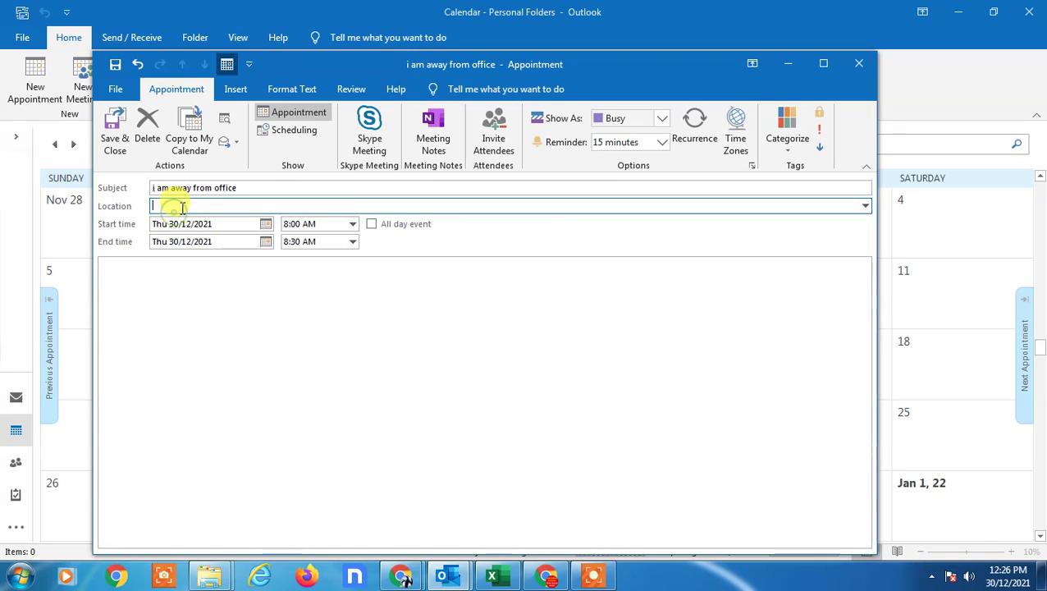
pyautogui.press('Tab')
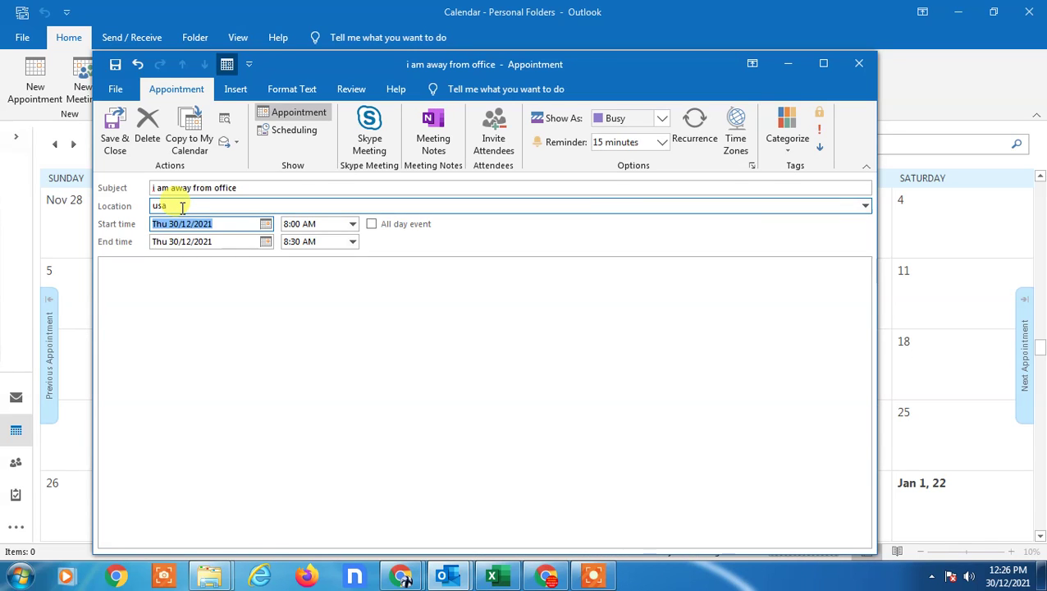
# - Set the appointment to run from Saturday 1 January to Monday 10 January 2022
pyautogui.click(267, 224)
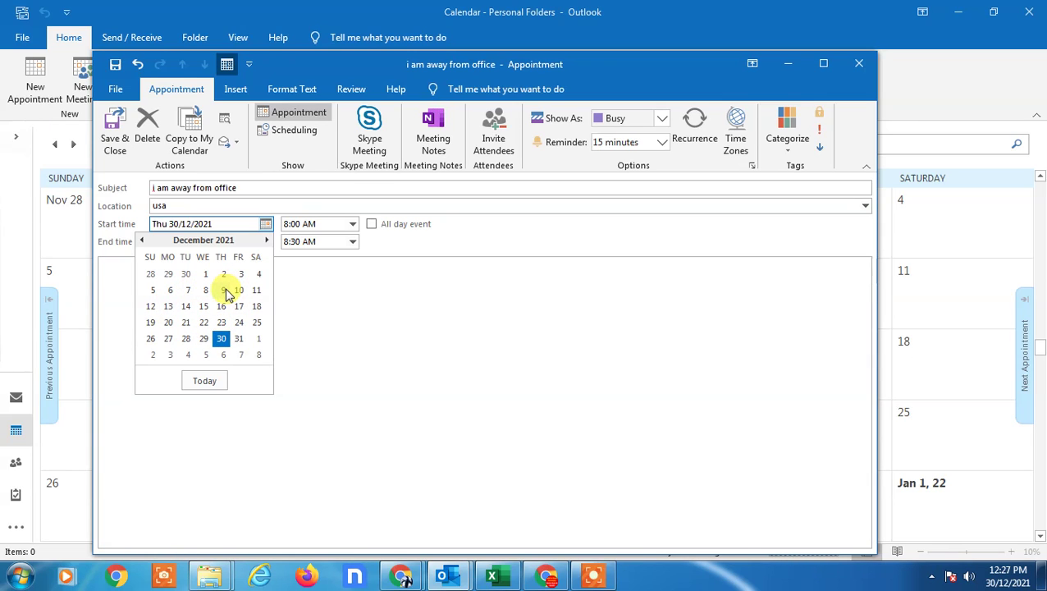
pyautogui.click(264, 240)
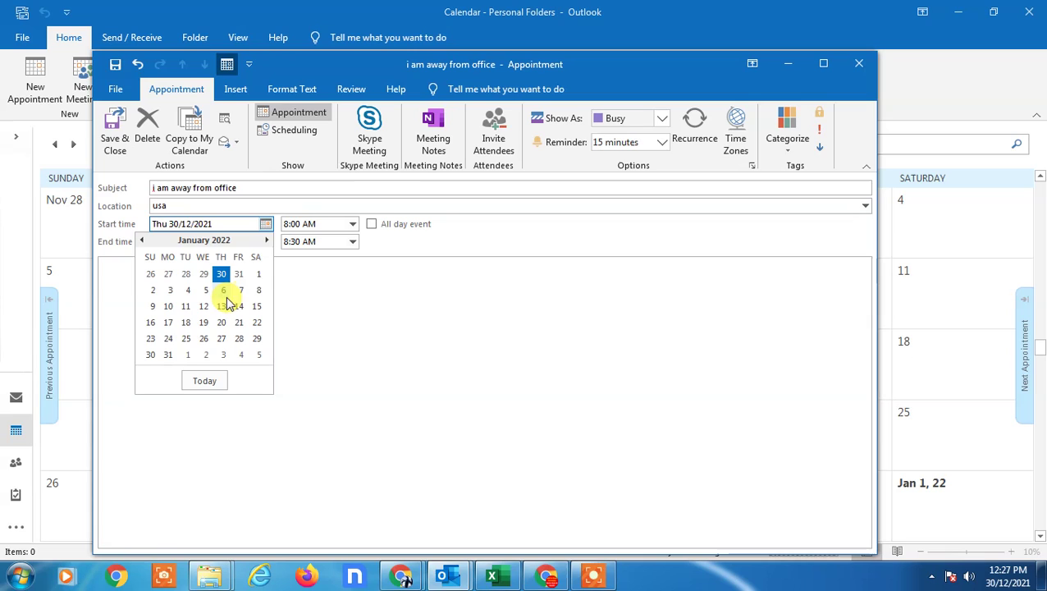
pyautogui.click(255, 274)
pyautogui.click(268, 242)
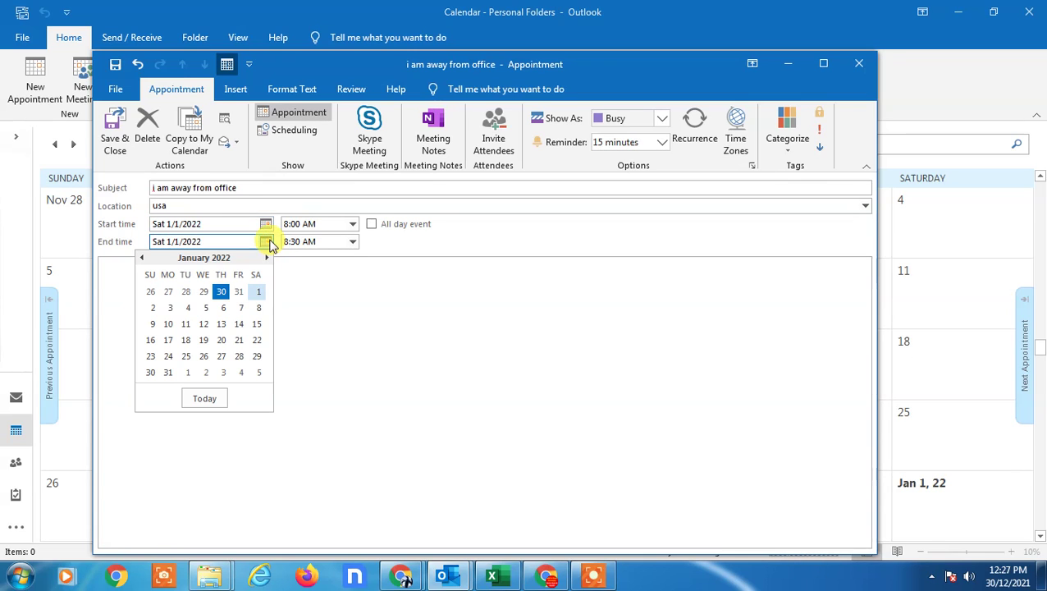
pyautogui.click(168, 323)
pyautogui.click(304, 271)
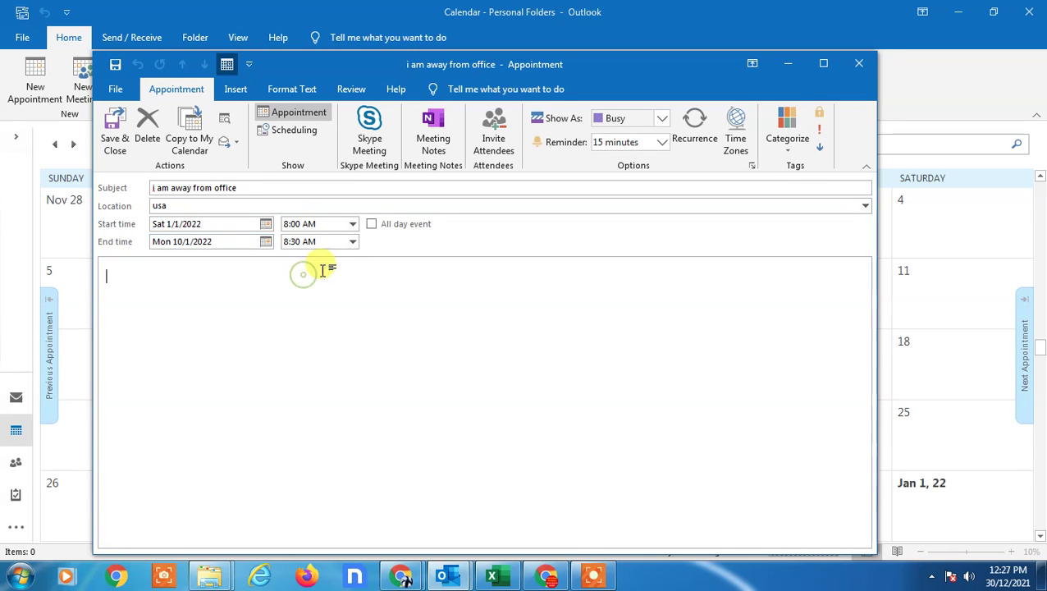
# - Keep the start time at 8:00 AM and set the end time to 2:00 PM
pyautogui.click(353, 224)
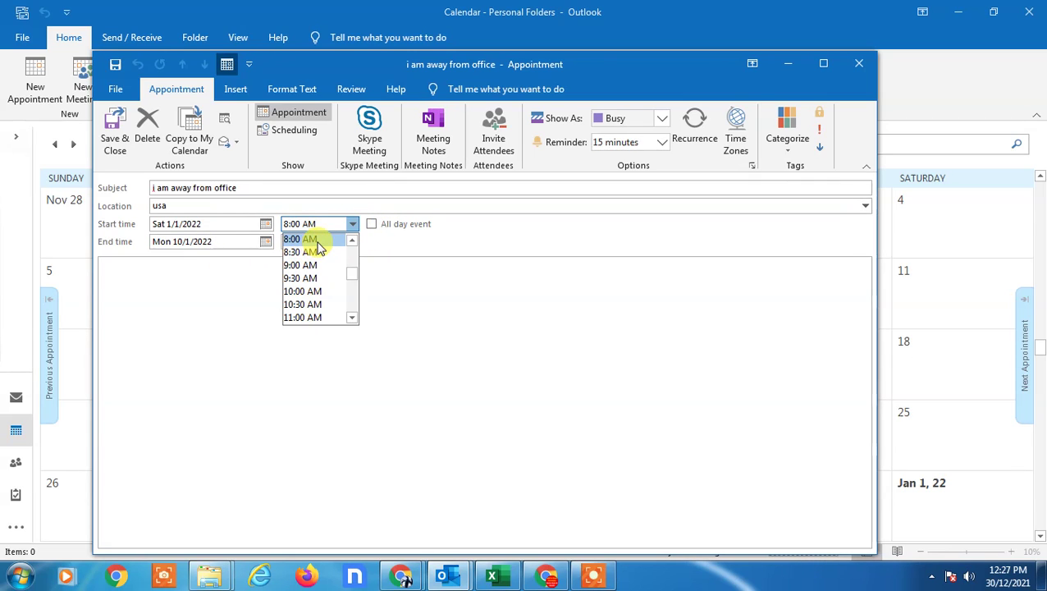
pyautogui.click(355, 265)
pyautogui.click(352, 242)
pyautogui.click(299, 323)
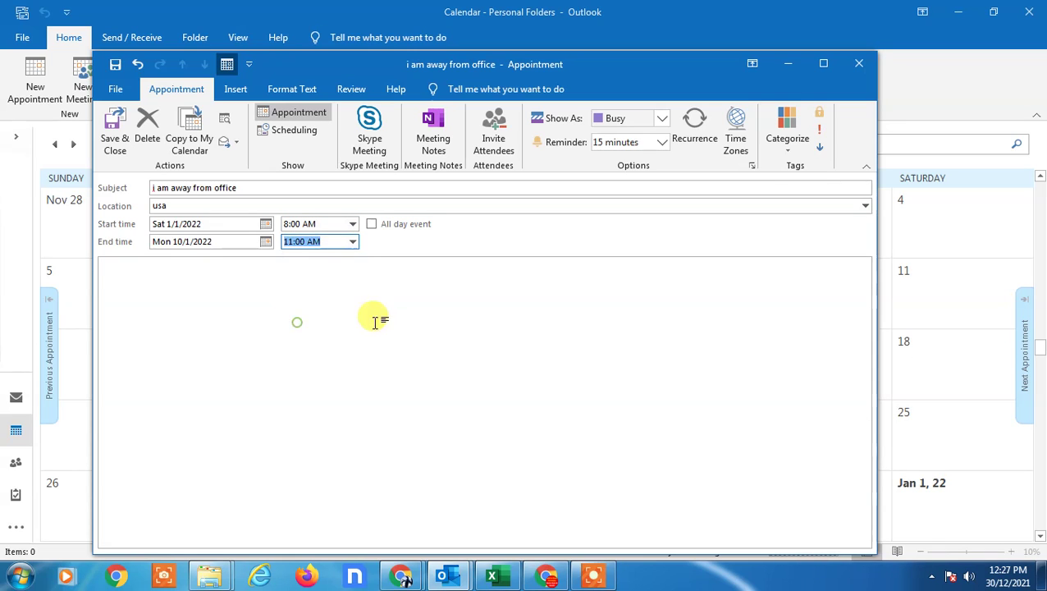
pyautogui.click(402, 316)
pyautogui.click(352, 241)
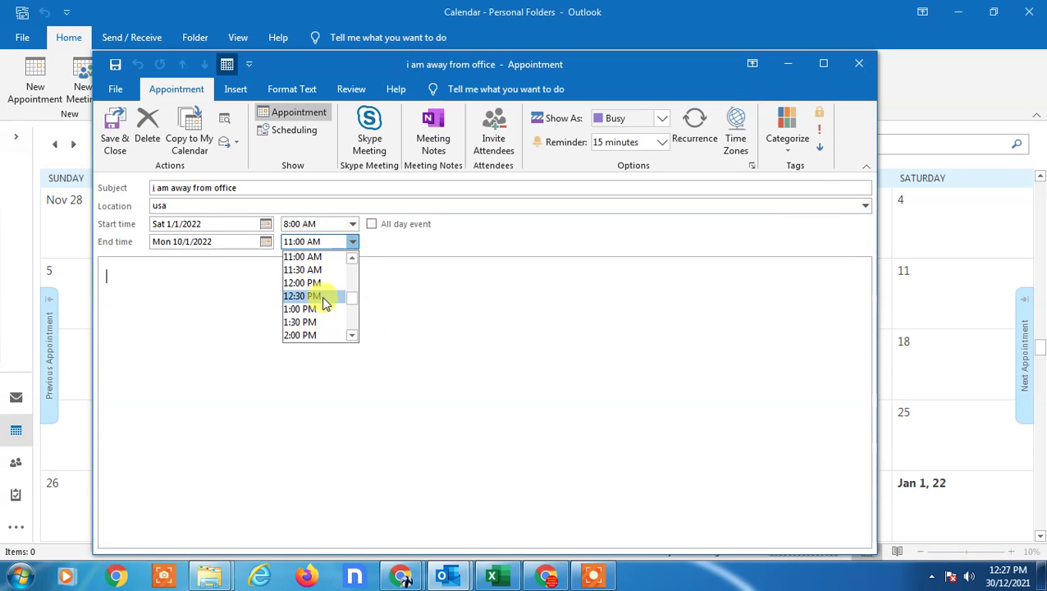
pyautogui.click(302, 334)
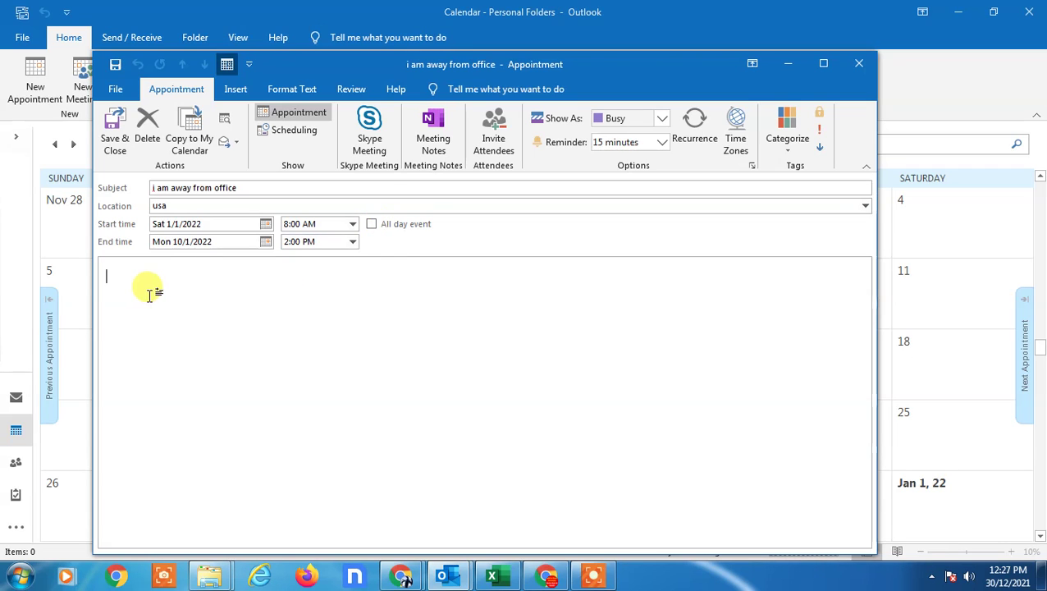
# - Toggle All day event on and back off, leaving a timed appointment
pyautogui.click(372, 224)
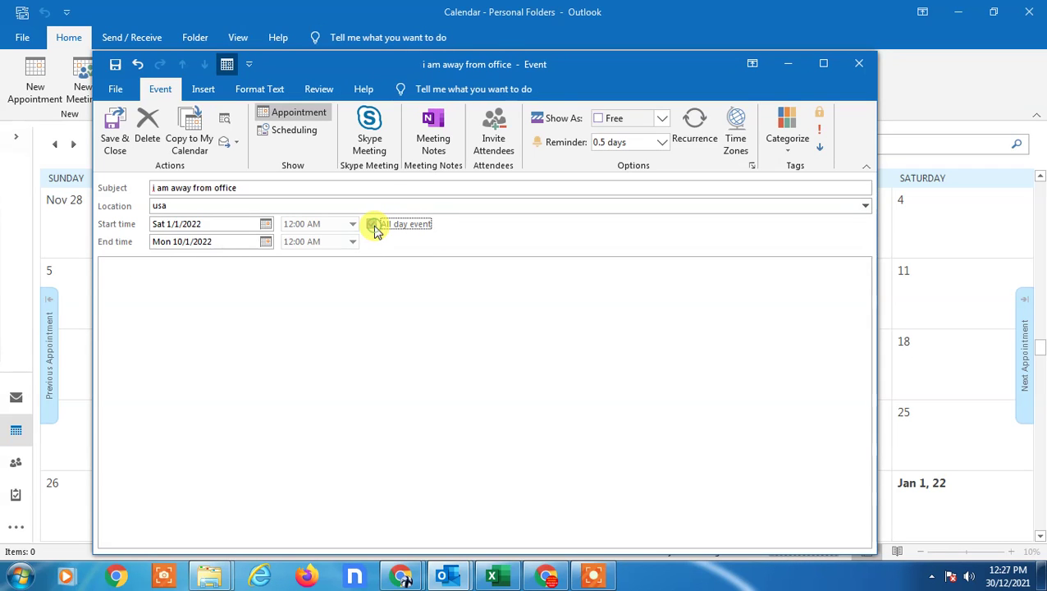
pyautogui.click(164, 224)
pyautogui.click(170, 242)
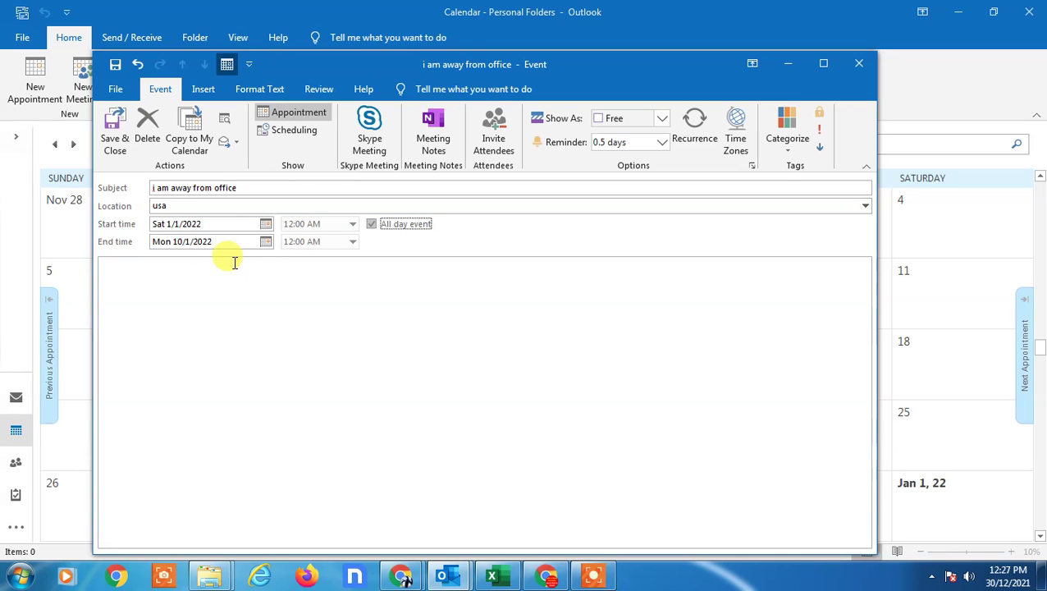
pyautogui.click(372, 228)
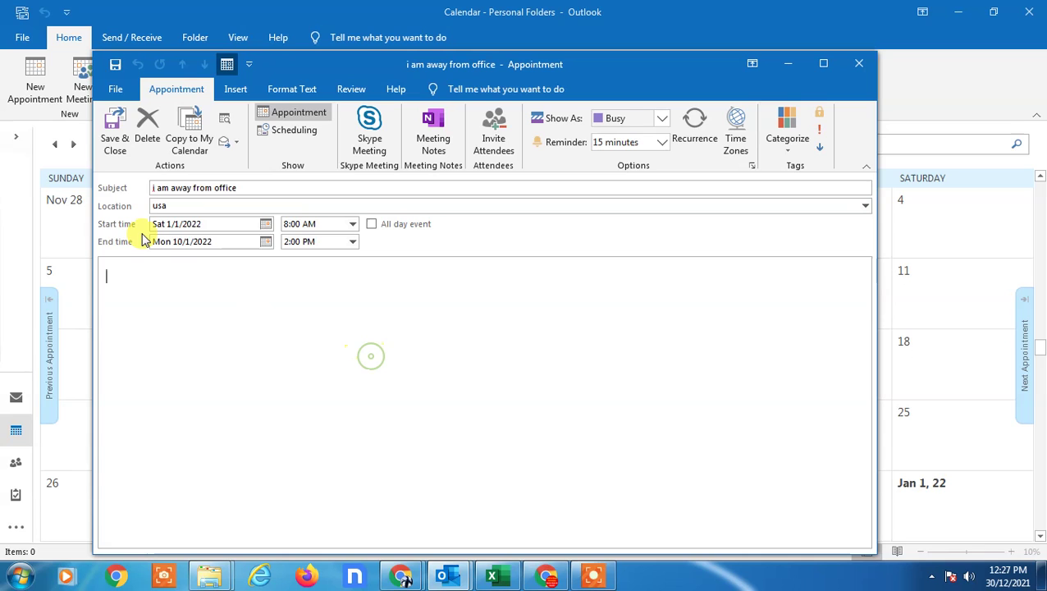
# - Show the start and end time-zone fields, then hide them again
pyautogui.click(117, 88)
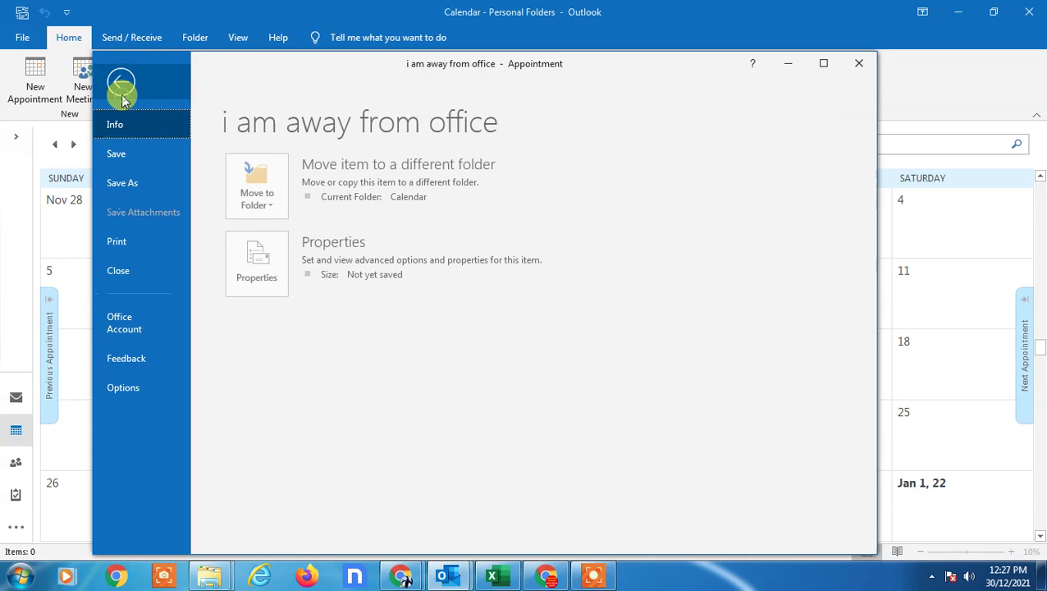
pyautogui.click(122, 90)
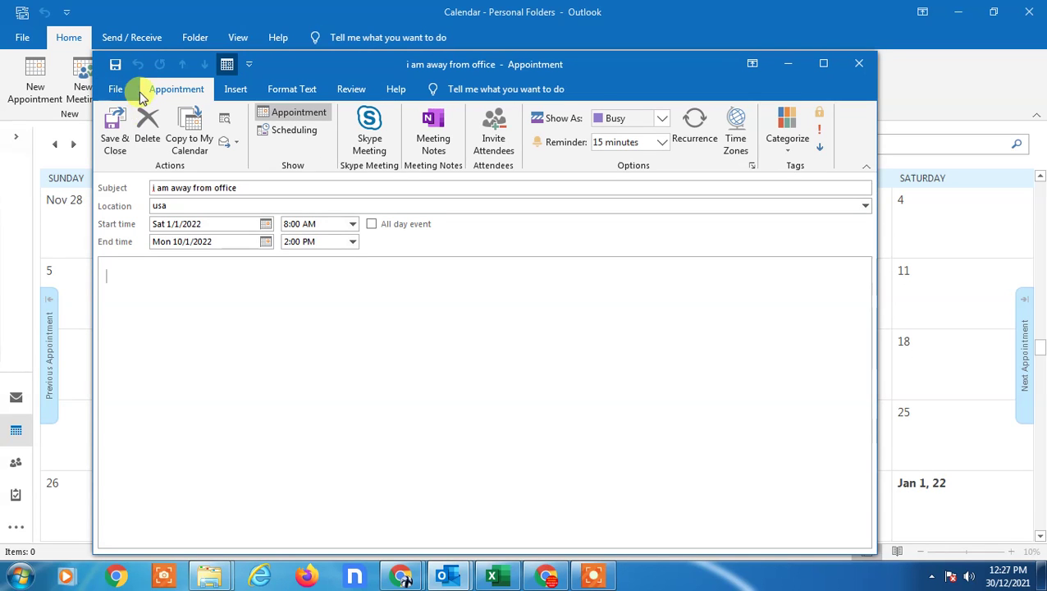
pyautogui.click(736, 146)
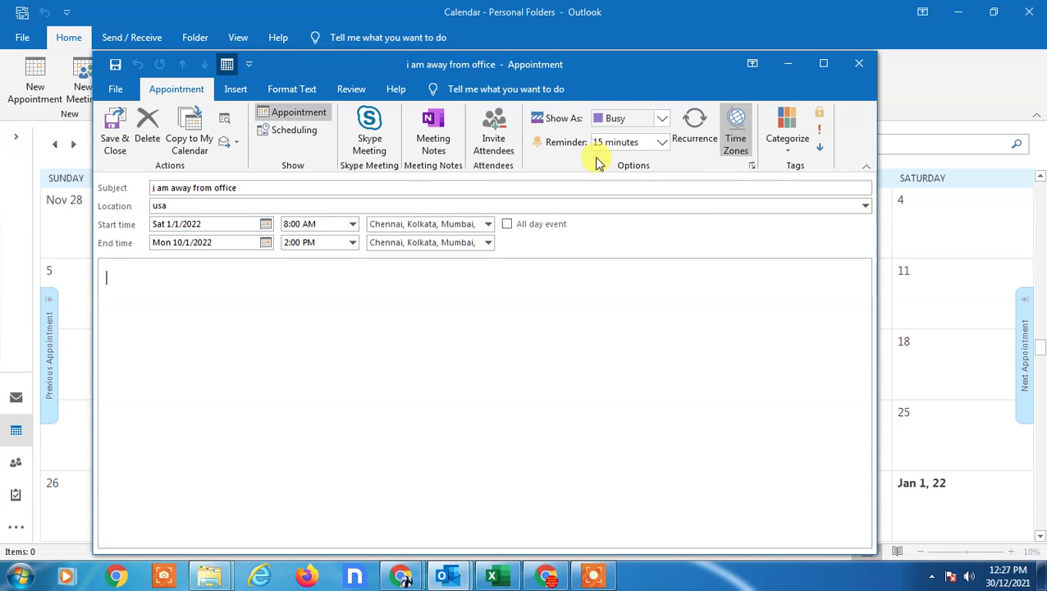
pyautogui.click(490, 221)
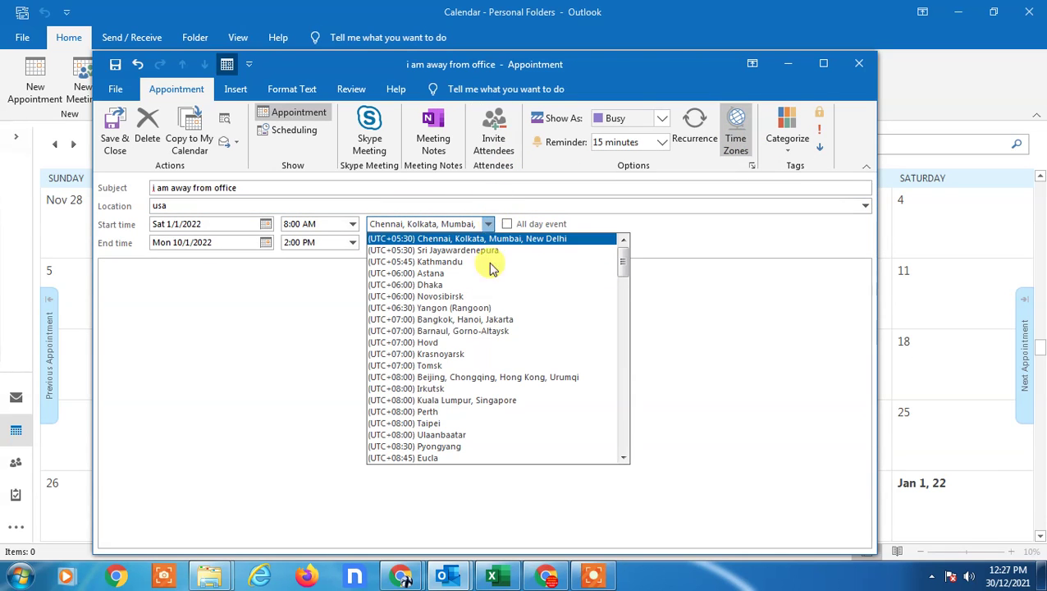
pyautogui.click(717, 265)
pyautogui.click(741, 141)
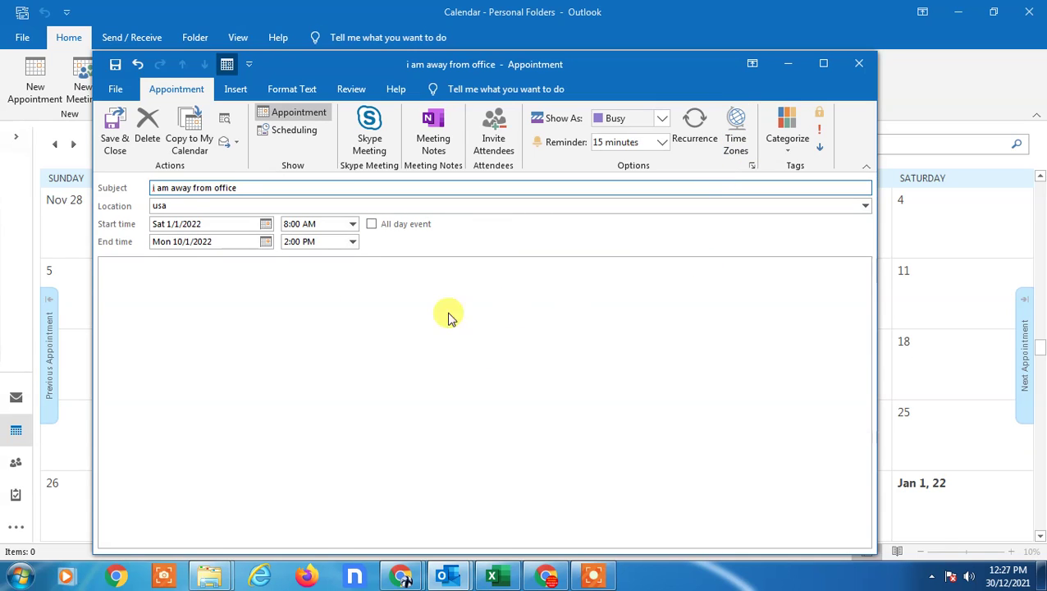
pyautogui.click(652, 189)
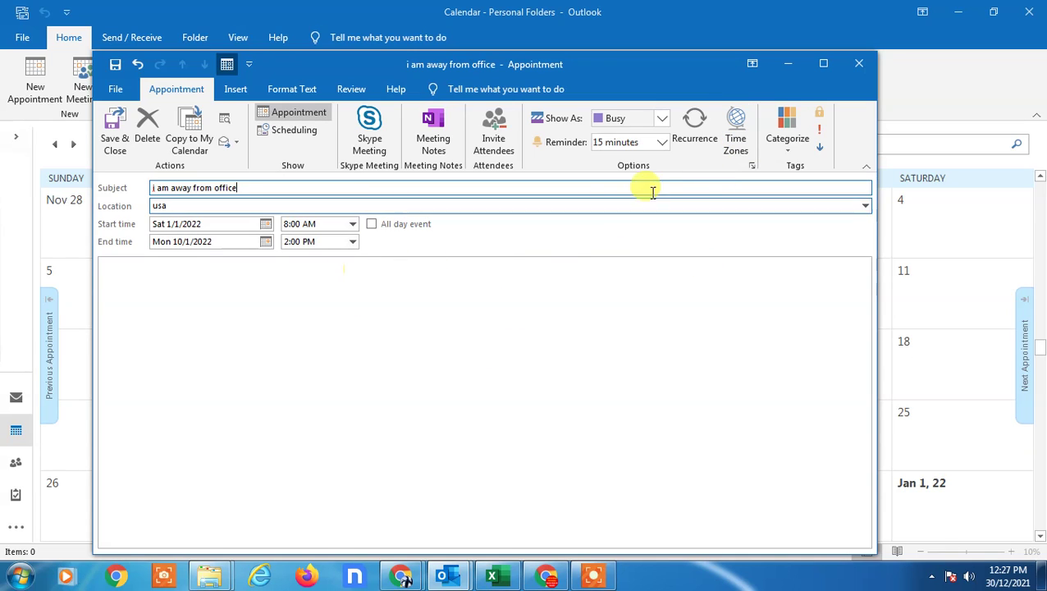
# - Mark the appointment's time as Free, keeping it timed rather than all-day
pyautogui.click(660, 119)
pyautogui.click(622, 139)
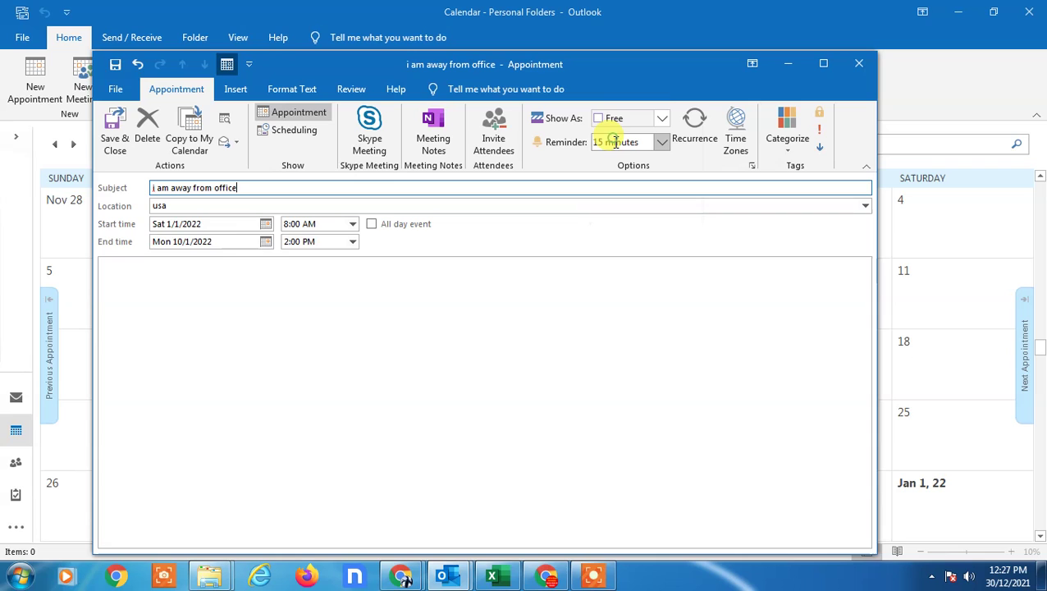
pyautogui.click(371, 227)
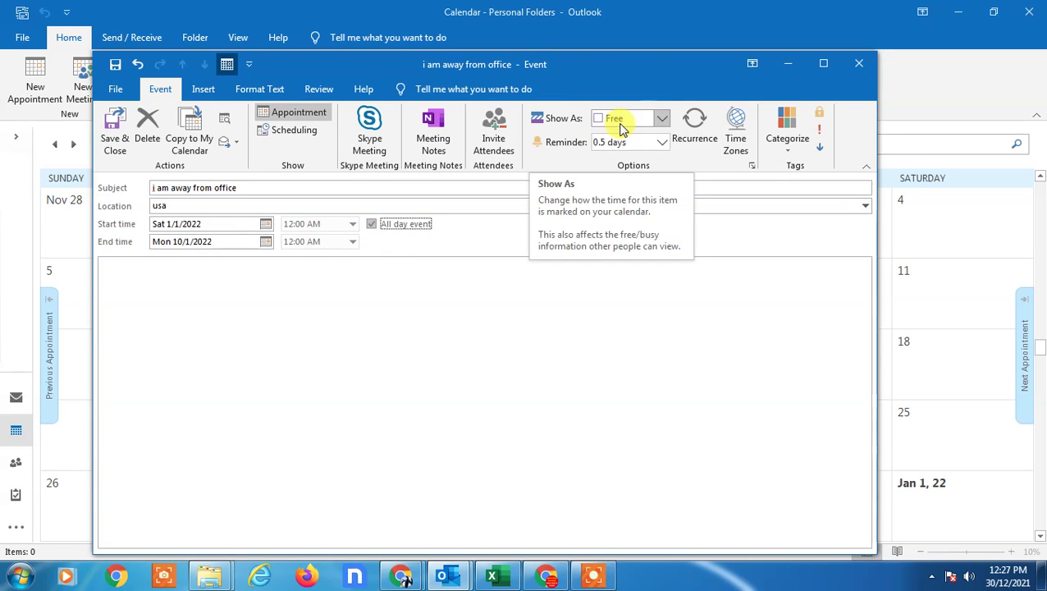
pyautogui.click(372, 225)
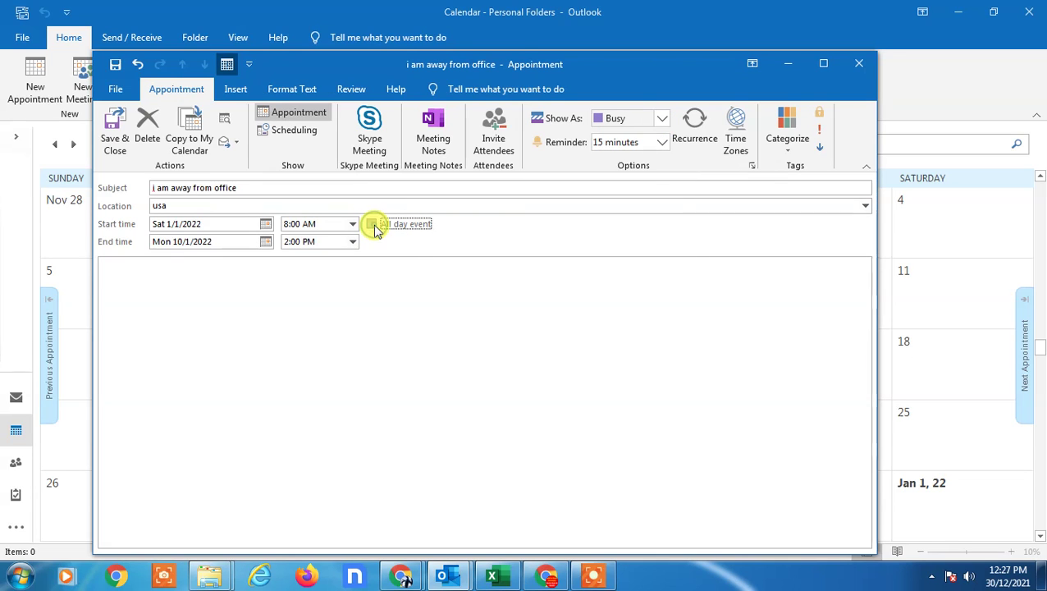
pyautogui.click(662, 118)
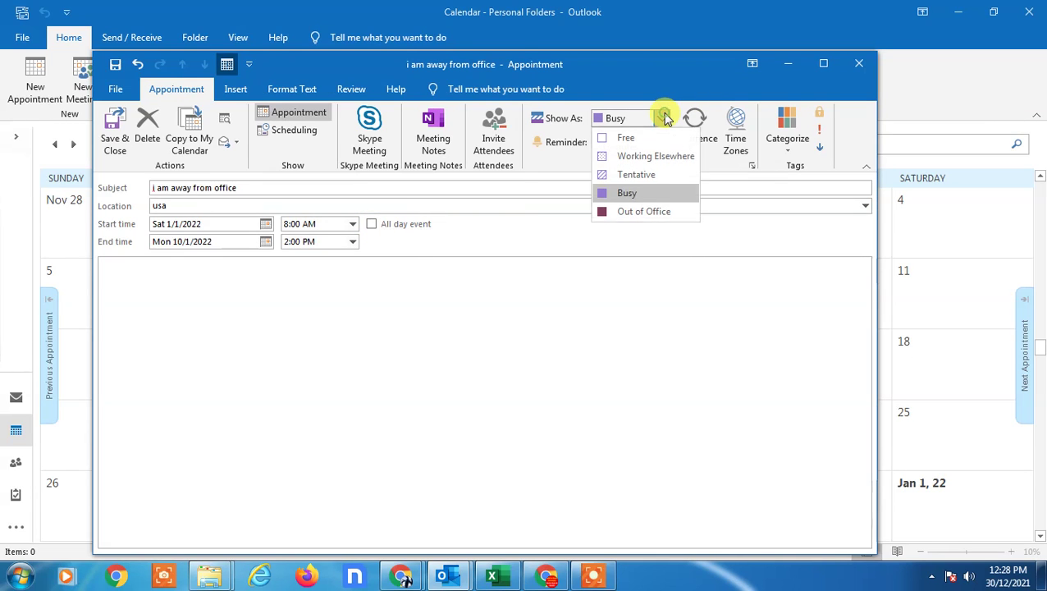
pyautogui.click(627, 139)
pyautogui.click(615, 281)
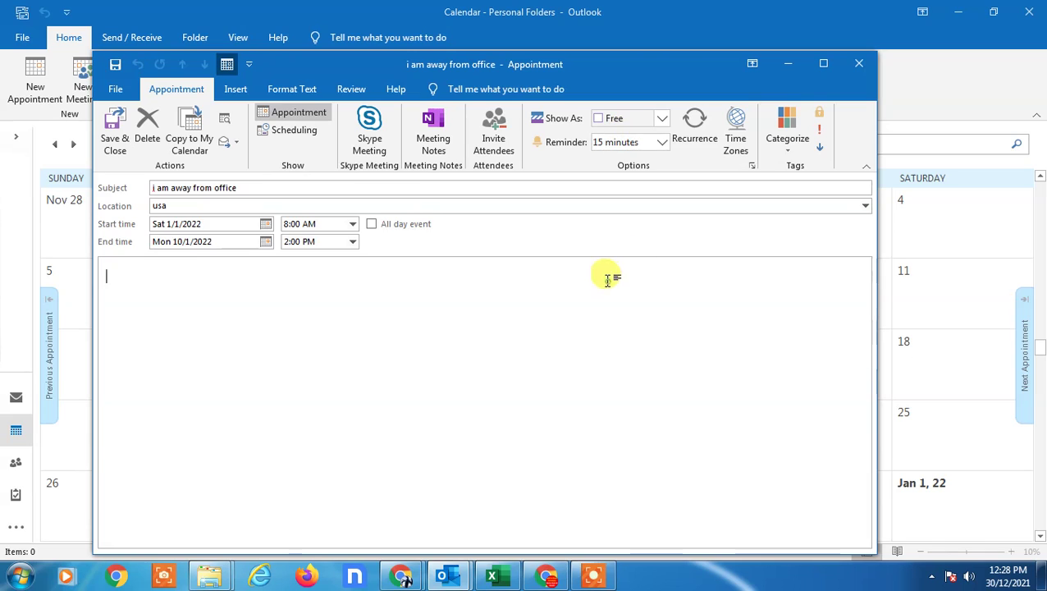
pyautogui.click(697, 136)
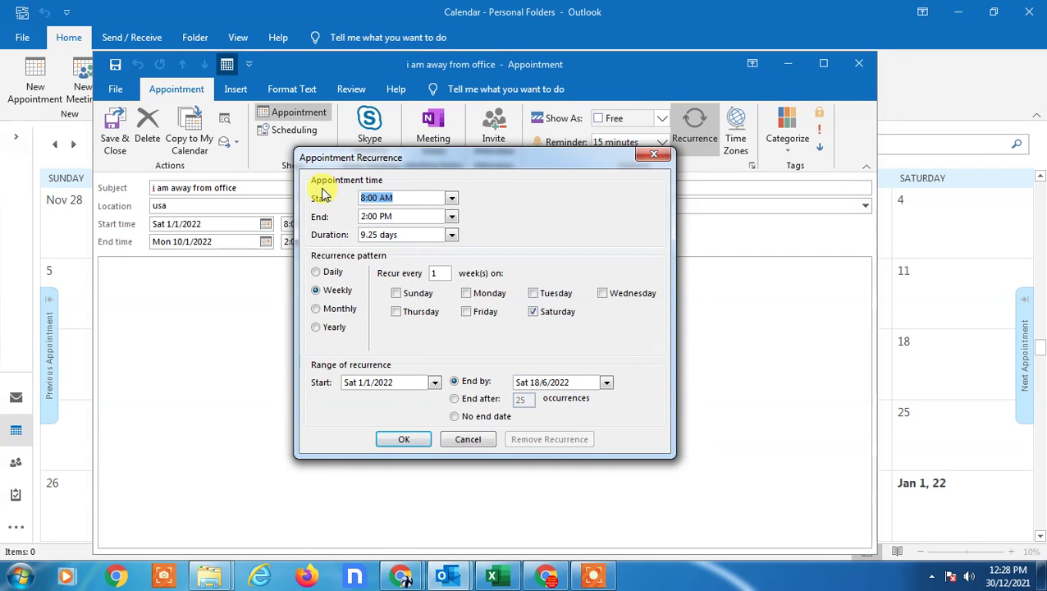
pyautogui.click(327, 274)
pyautogui.click(318, 292)
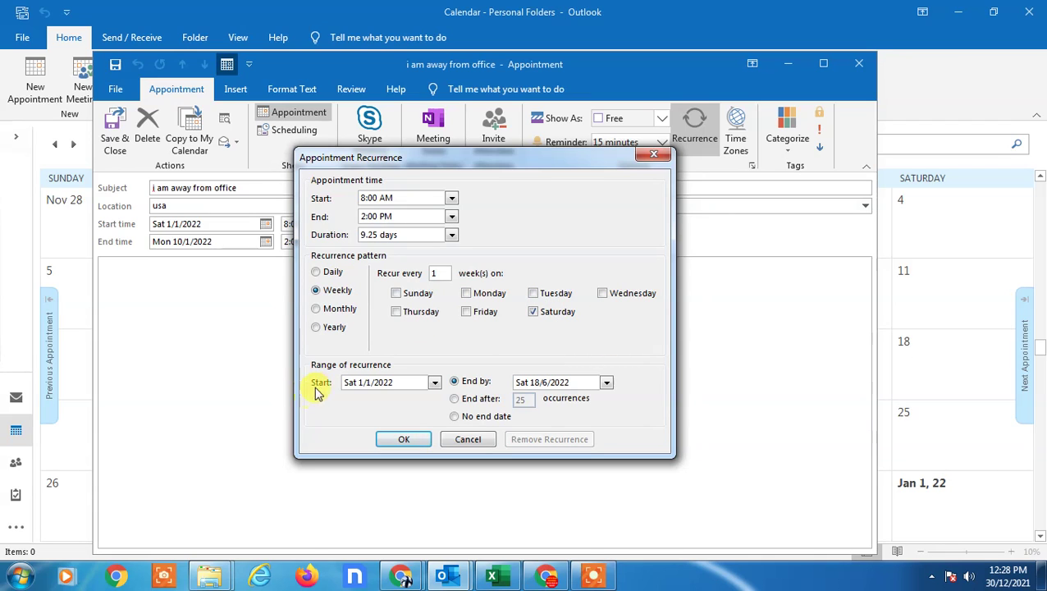
pyautogui.click(456, 399)
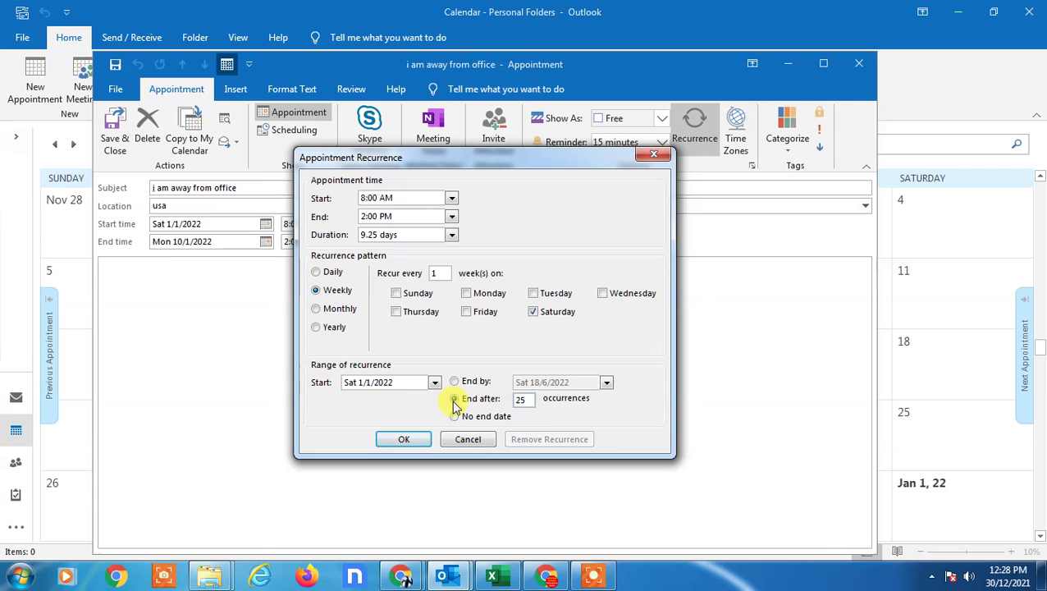
pyautogui.click(403, 440)
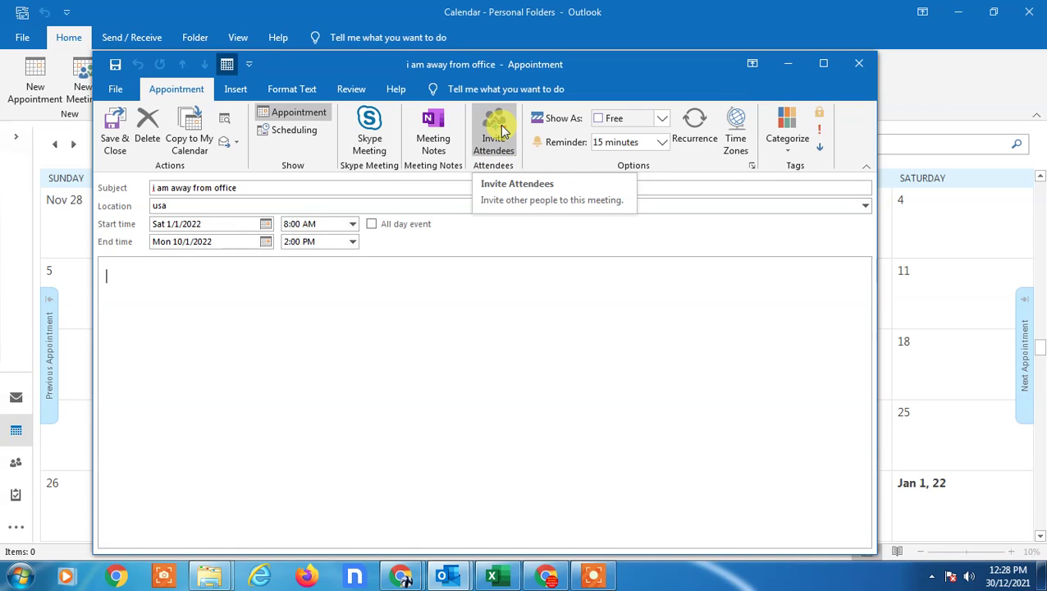
# - Try the attendee invitation and response options, leaving response settings unchanged
pyautogui.click(498, 131)
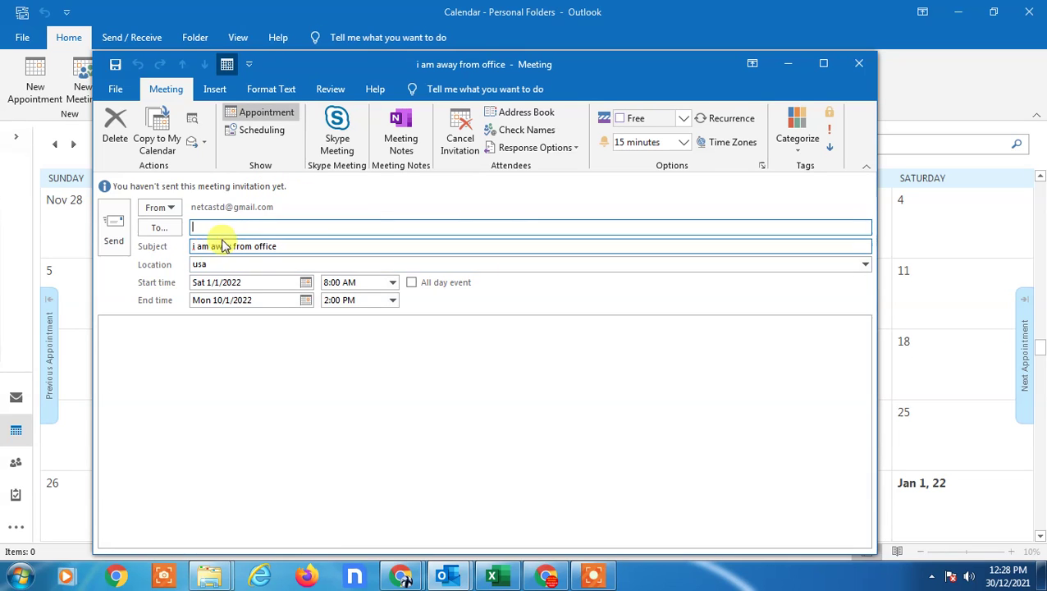
pyautogui.click(461, 133)
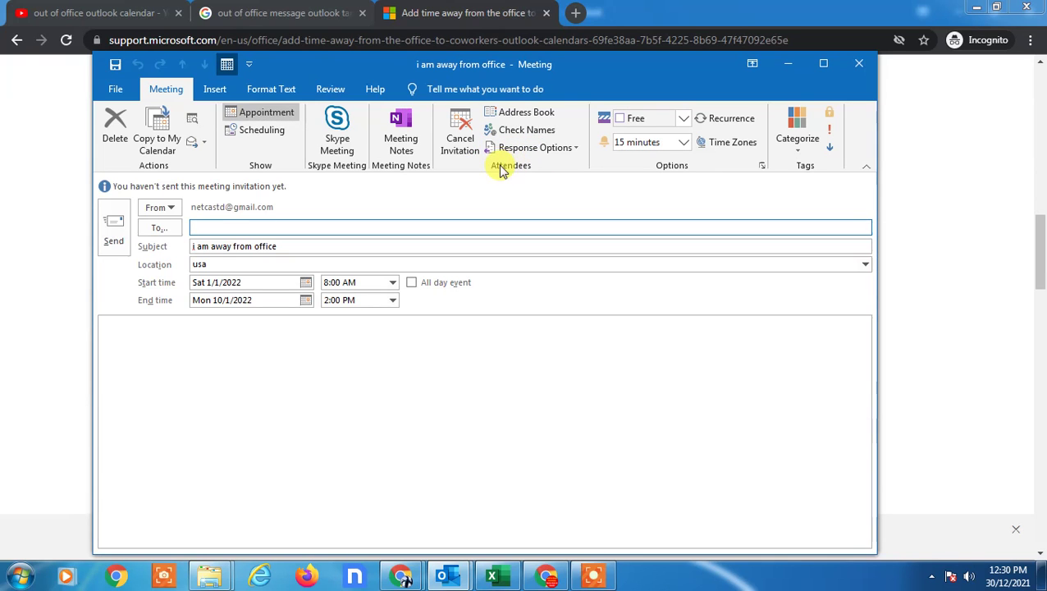
pyautogui.click(460, 139)
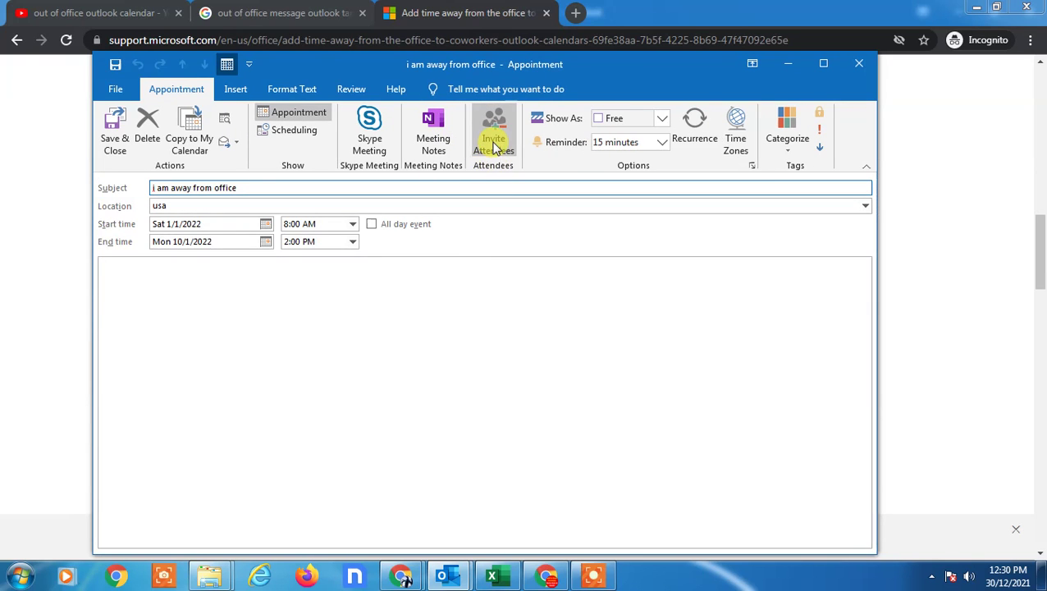
pyautogui.click(493, 141)
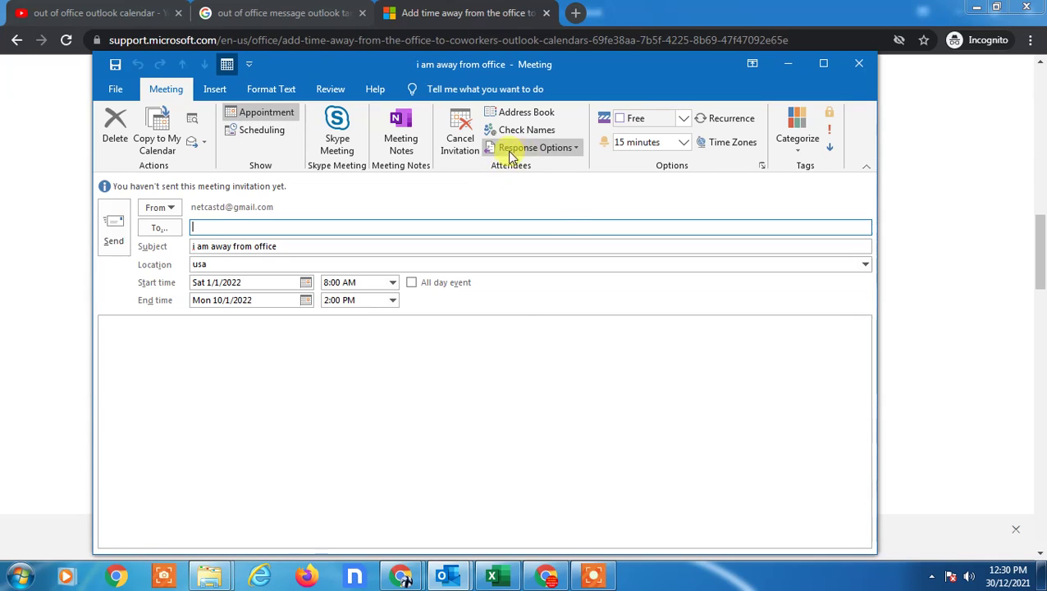
pyautogui.click(575, 146)
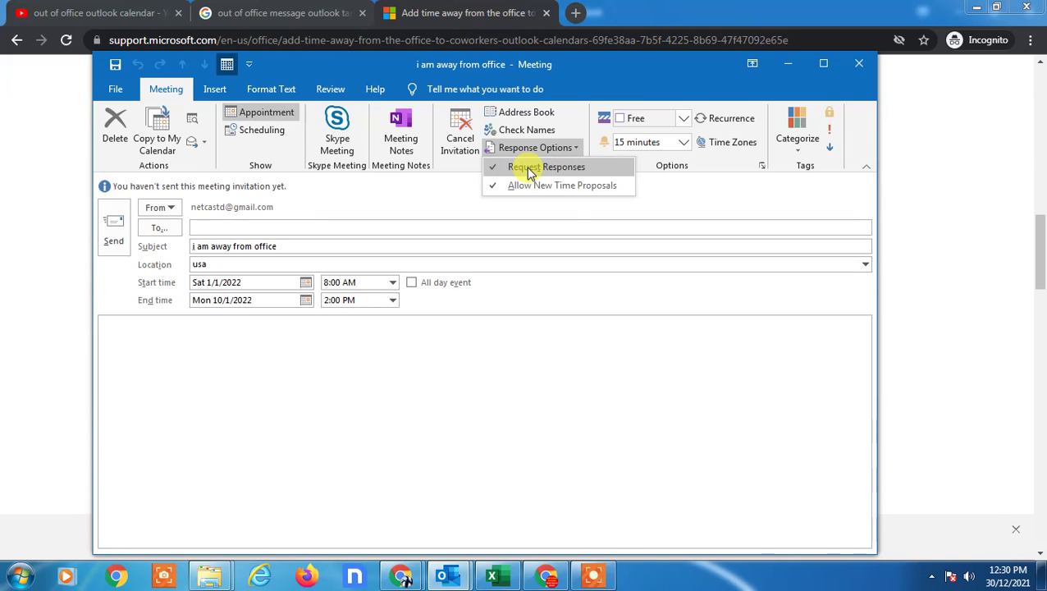
pyautogui.click(546, 185)
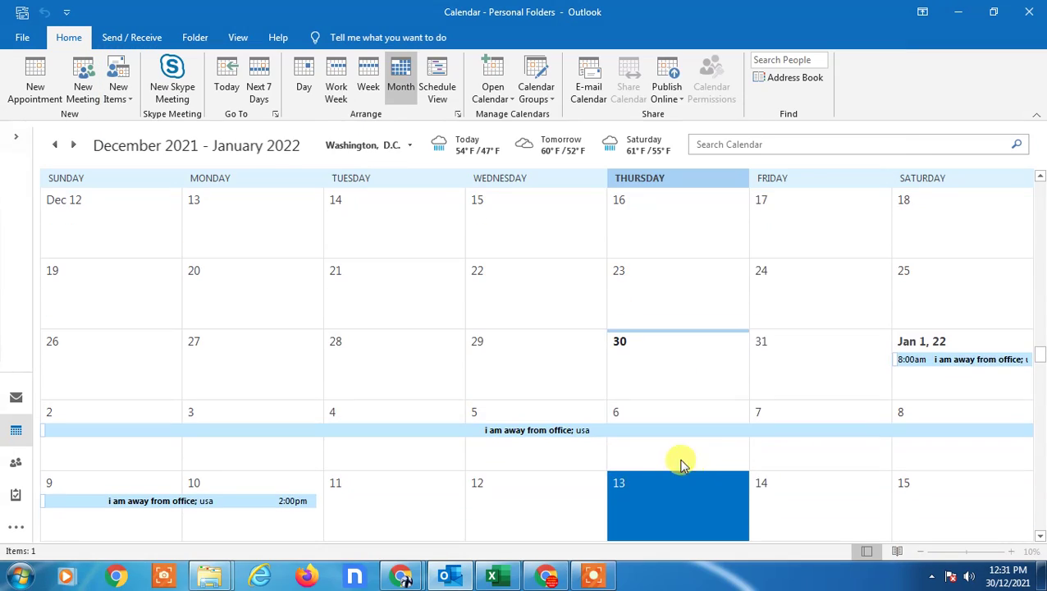
pyautogui.scroll(-2, 681, 464)
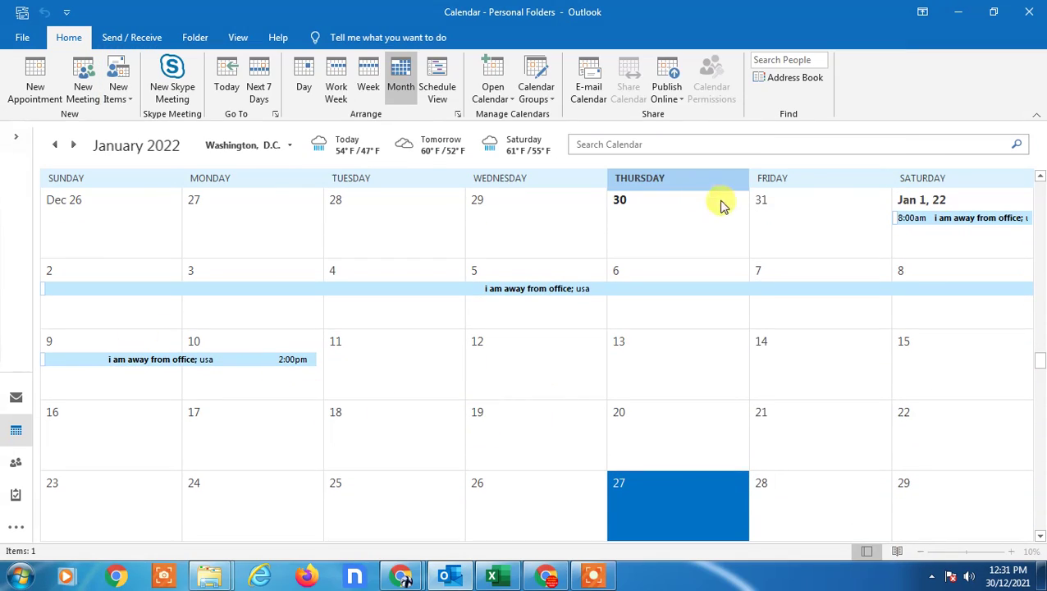
pyautogui.scroll(3, 577, 327)
pyautogui.press('super+d')
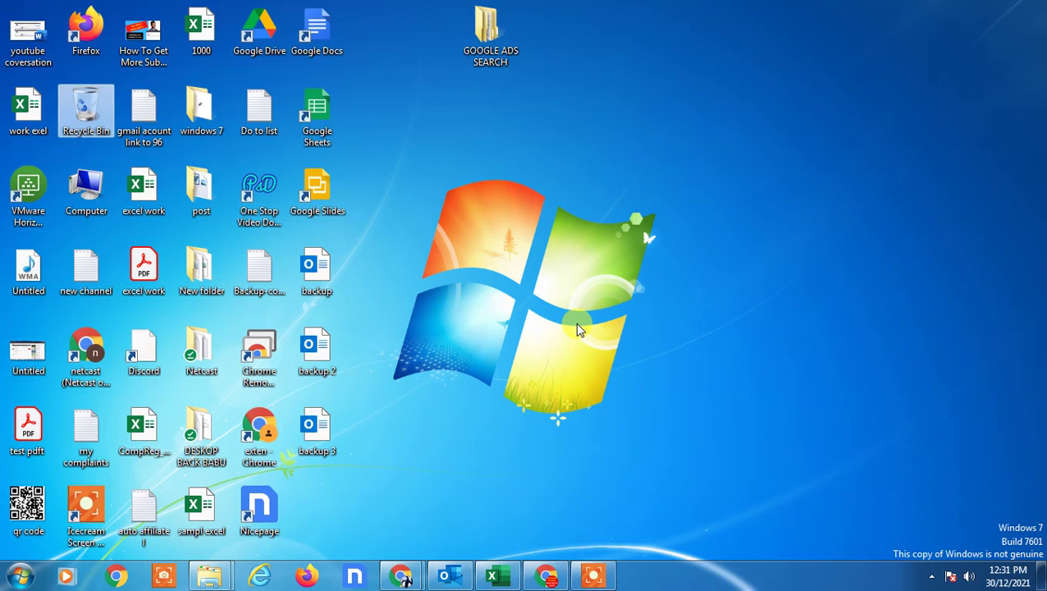